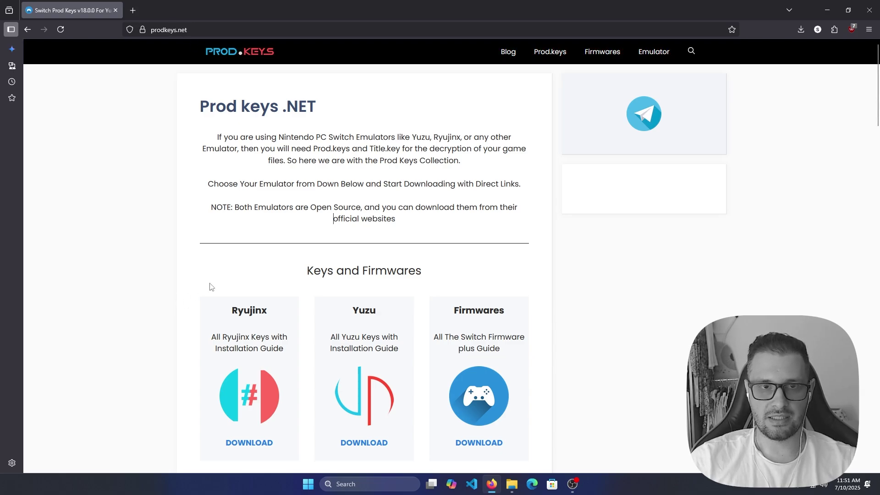
Open the Ryujinx keys download page from the Keys and Firmwares section of the Prod Keys home page
scroll(241, 272, "down", 3)
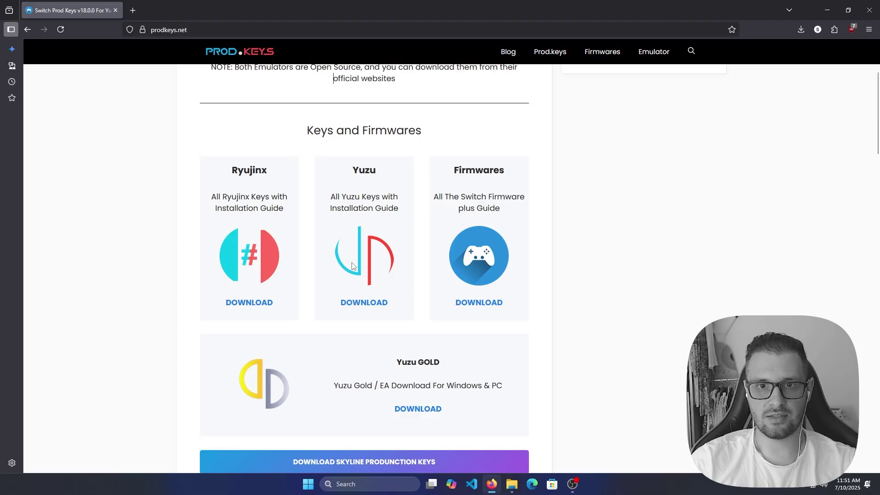
left_click_drag(238, 170, 275, 173)
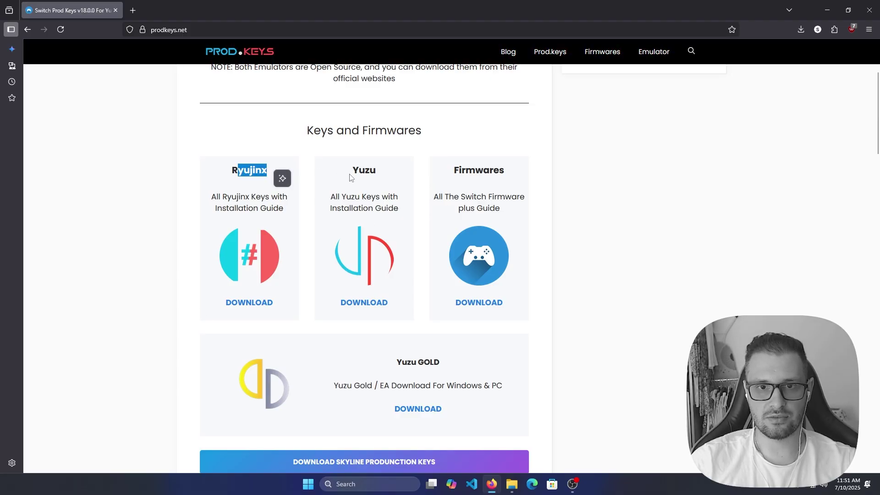
left_click_drag(351, 174, 533, 173)
left_click(533, 173)
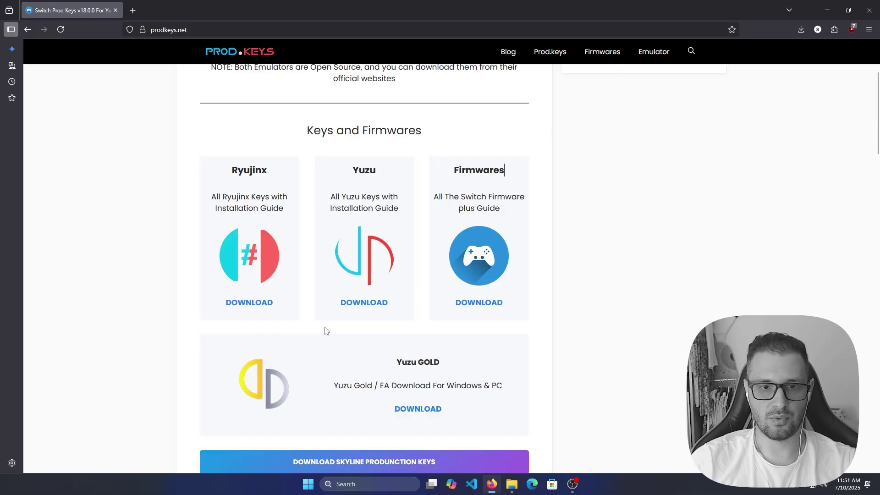
left_click_drag(232, 171, 271, 172)
left_click(271, 172)
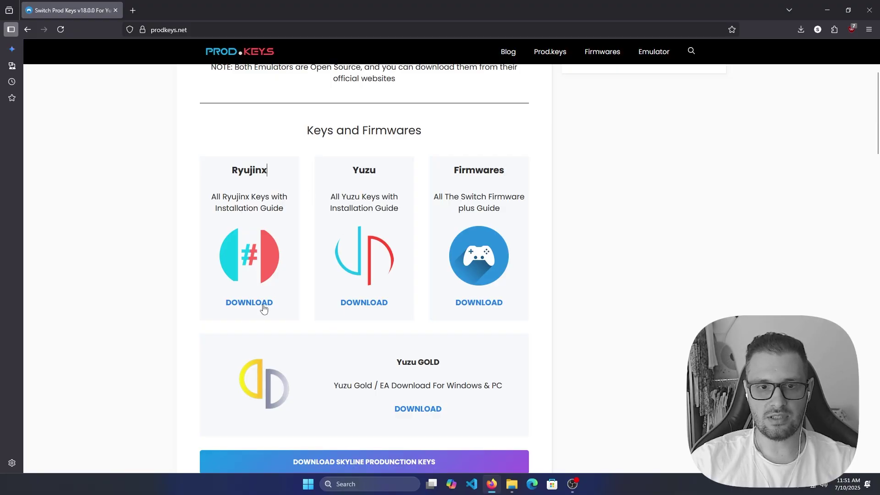
left_click(252, 304)
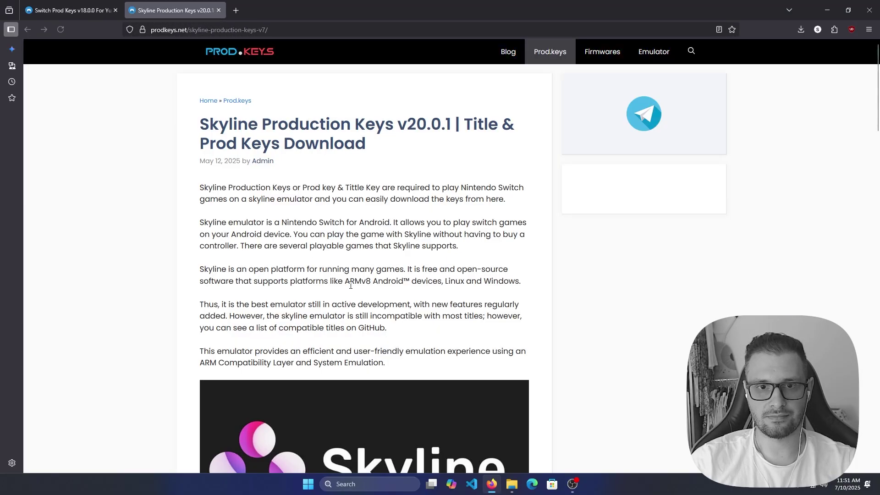
Examine the table of production key versions and their download links, especially the V20.0.1 entry
scroll(348, 294, "down", 8)
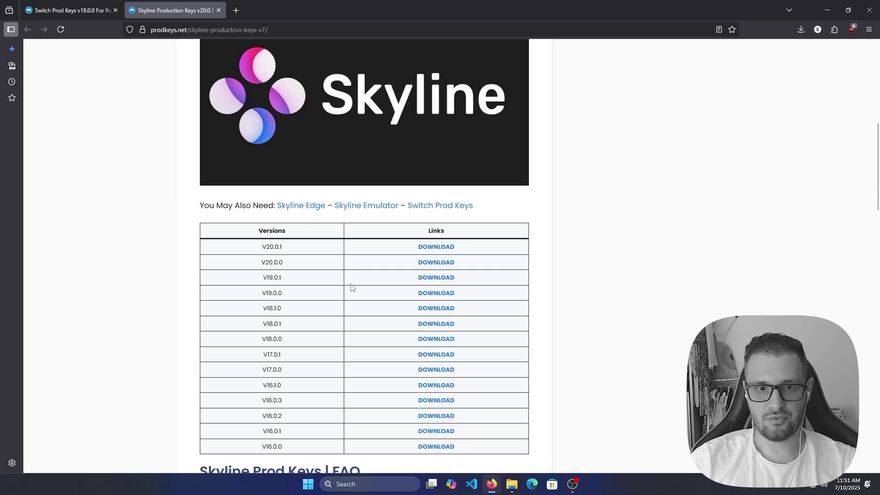
scroll(271, 229, "up", 3)
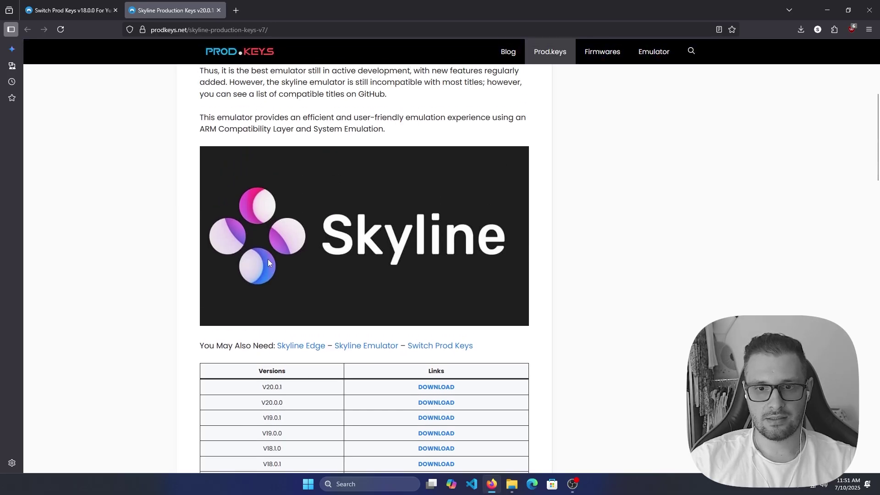
scroll(306, 277, "down", 3)
left_click_drag(255, 247, 397, 387)
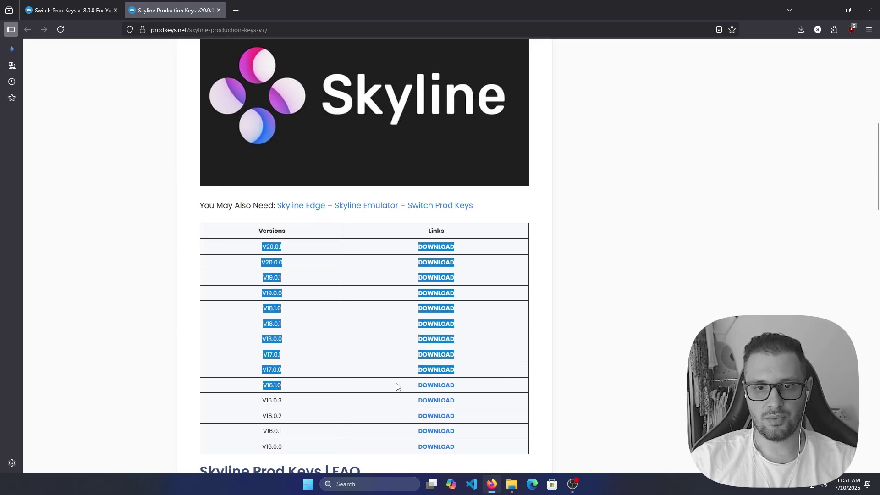
left_click(275, 255)
scroll(271, 294, "down", 2)
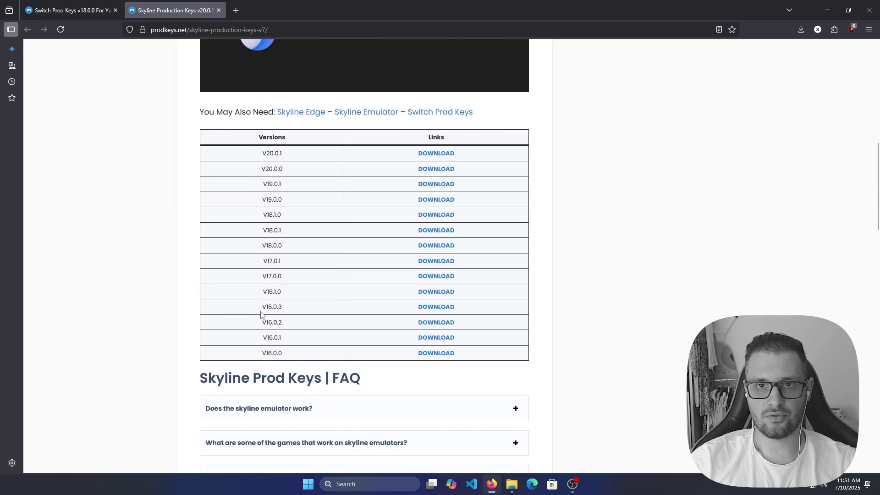
scroll(268, 321, "up", 4)
scroll(280, 348, "down", 1)
scroll(270, 372, "down", 2)
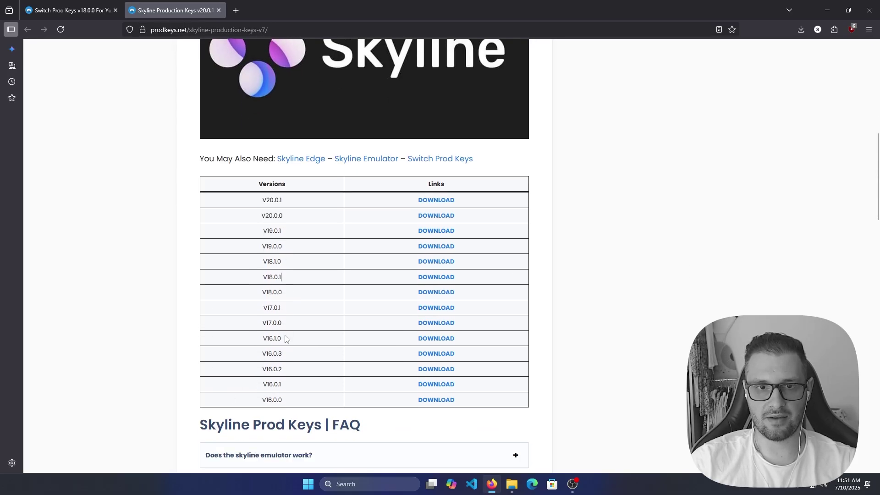
left_click_drag(264, 200, 292, 200)
left_click(273, 200)
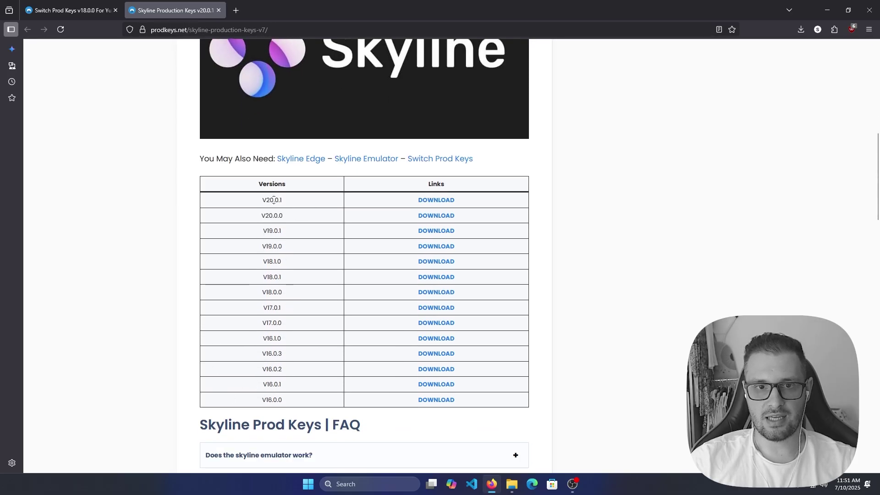
Start the V20.0.1 keys download, cancel saving it, and select the existing ProdKeys.net-v20.0.1 archive in the Downloads folder
left_click(433, 202)
left_click(412, 231)
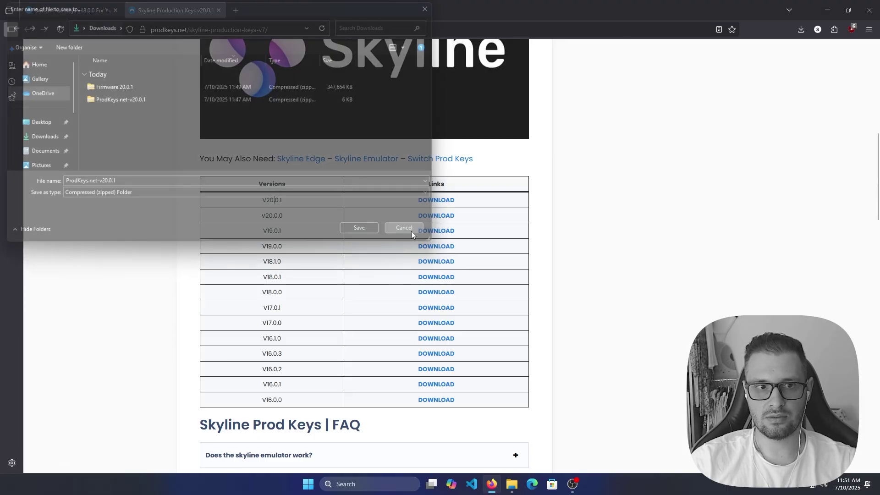
left_click(804, 29)
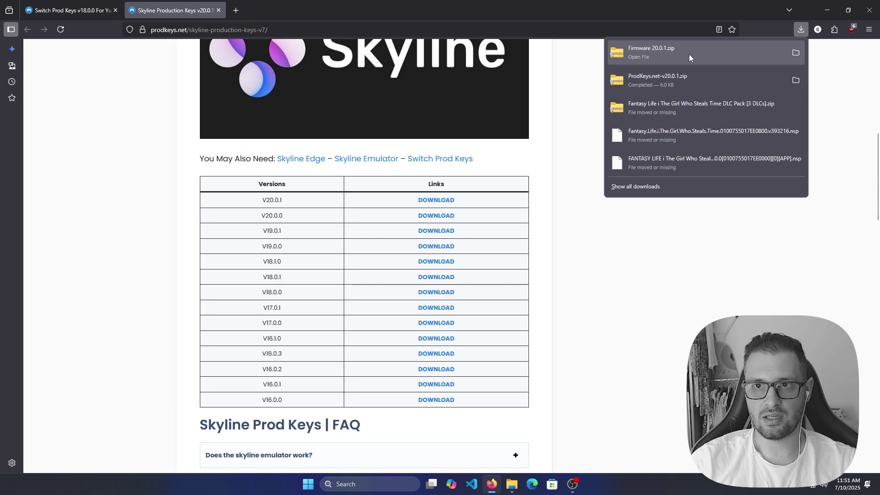
left_click(796, 51)
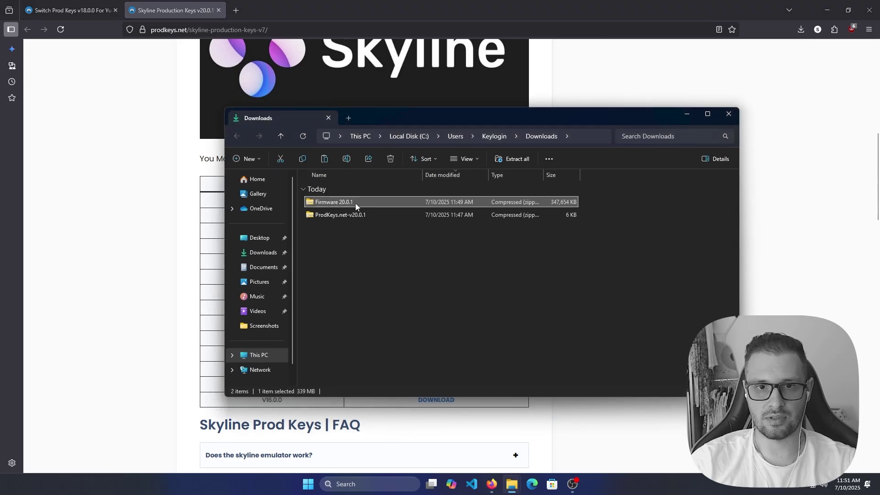
left_click(324, 216)
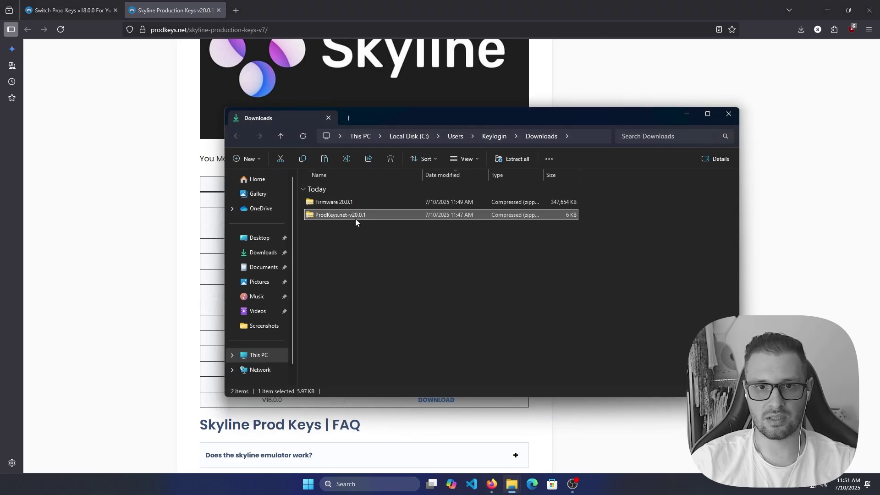
Request the V20.0.1 keys file again, dismiss the save prompt, and locate the already downloaded ProdKeys.net-v20.0.1 archive
key("alt+Tab")
left_click(436, 200)
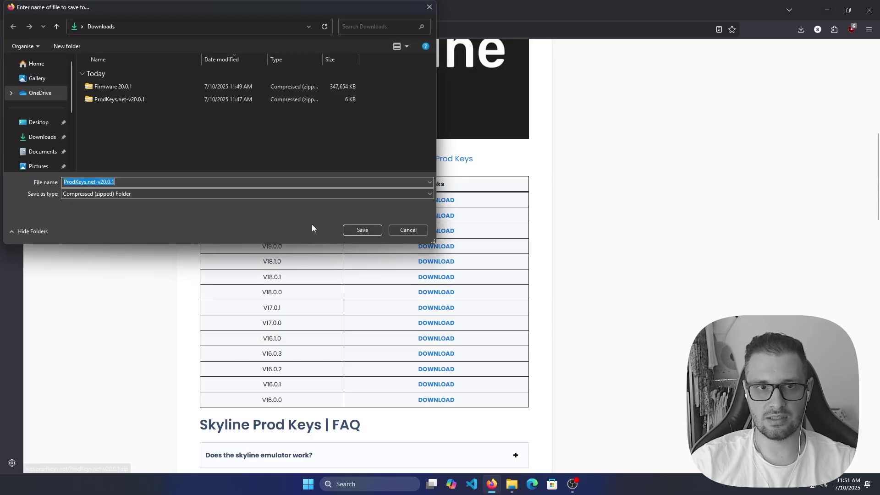
left_click(418, 231)
left_click(800, 29)
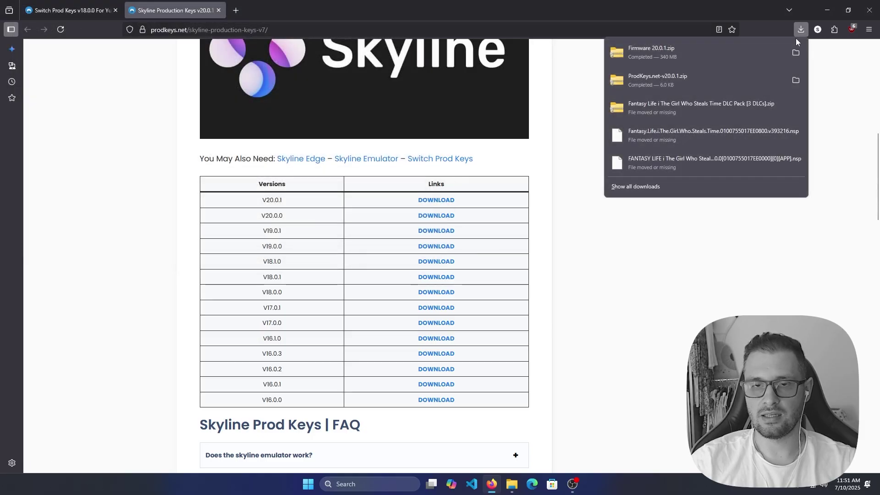
left_click(796, 52)
left_click(323, 216)
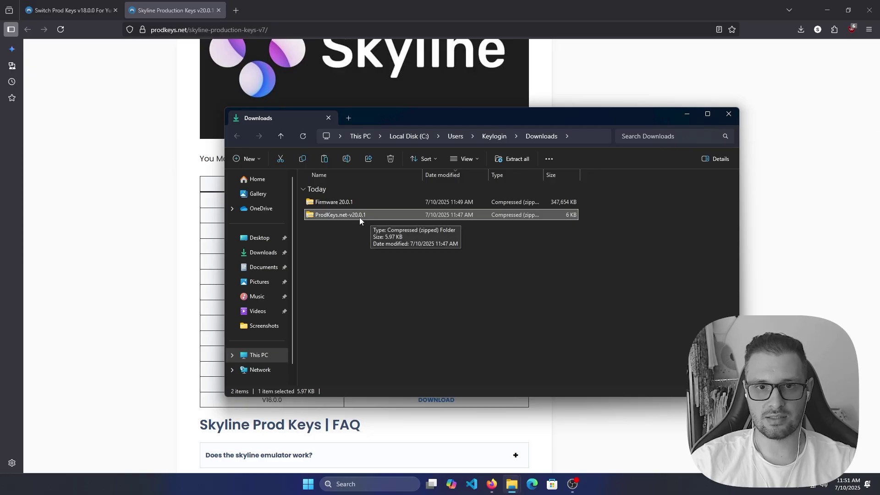
Return to the browser and open the Ryujinx Firmware 20.0.1 article from the site's firmware listing at its Global Firmwares table
left_click(181, 226)
scroll(308, 247, "up", 10)
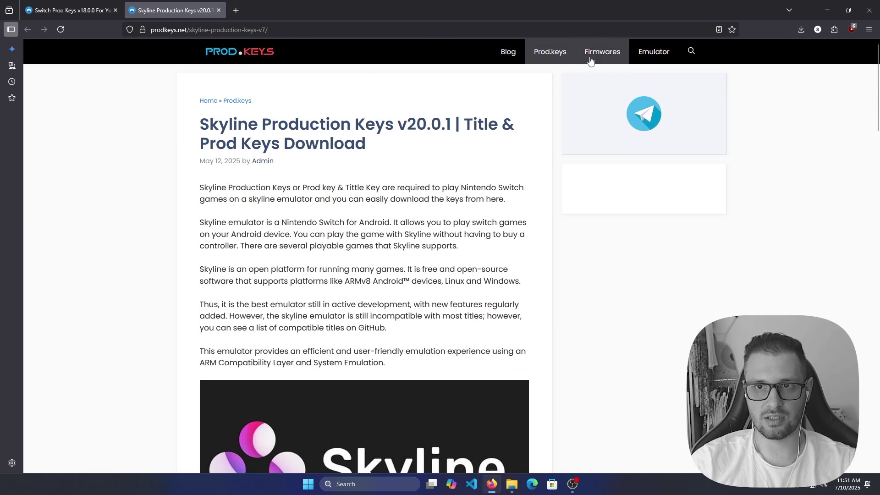
left_click(609, 55)
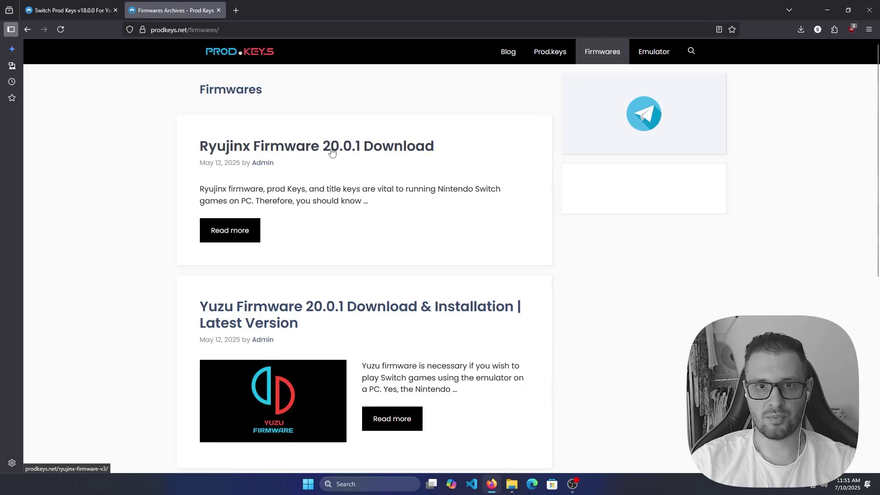
left_click(247, 238)
scroll(329, 274, "down", 6)
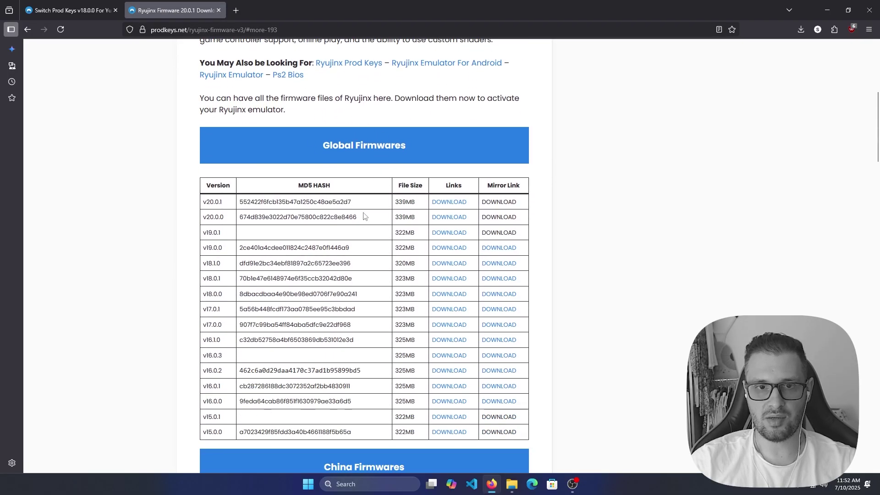
Open the MEGA download page for global firmware v20.0.1 and close it without downloading
left_click_drag(224, 202, 204, 201)
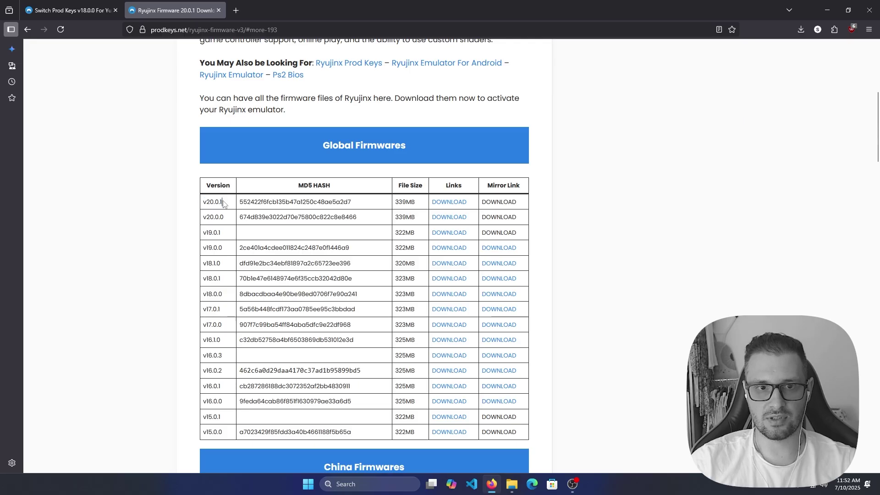
right_click(205, 200)
left_click(217, 204)
left_click(444, 204)
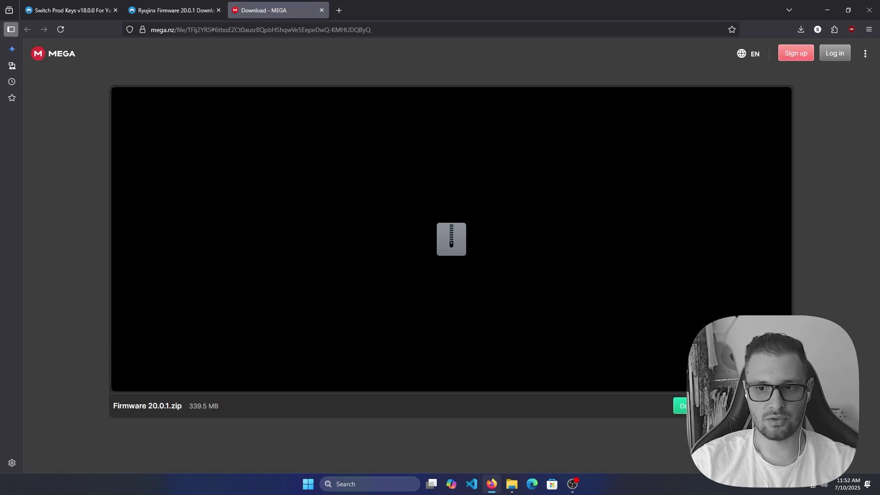
left_click(322, 10)
Show the downloaded Firmware 20.0.1.zip in its folder and check the contents of the ProdKeys.net-v20.0.1 archive
left_click(800, 29)
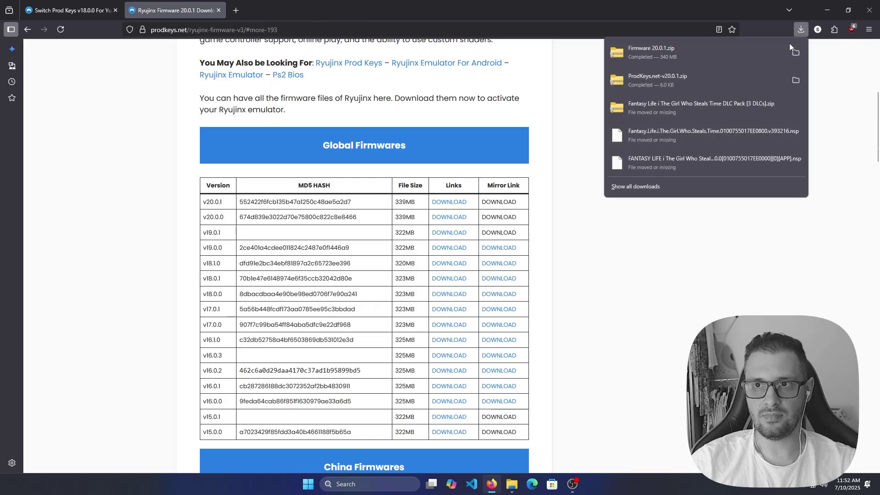
left_click(797, 48)
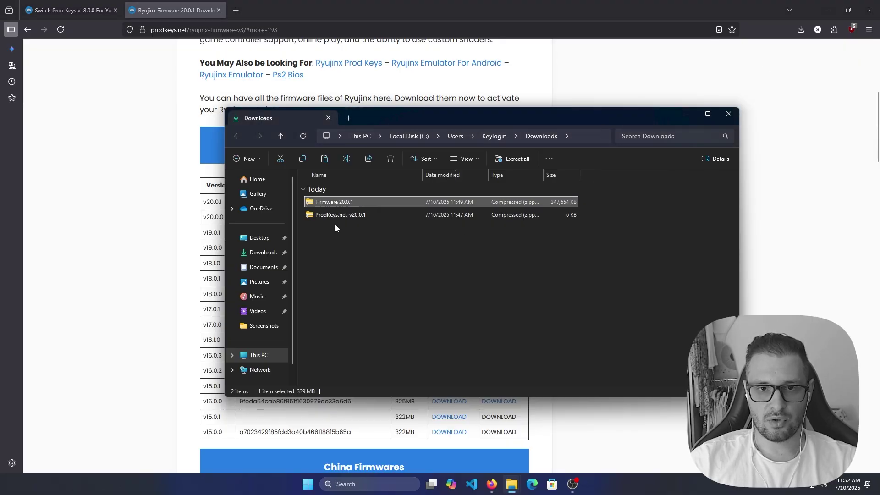
left_click(348, 243)
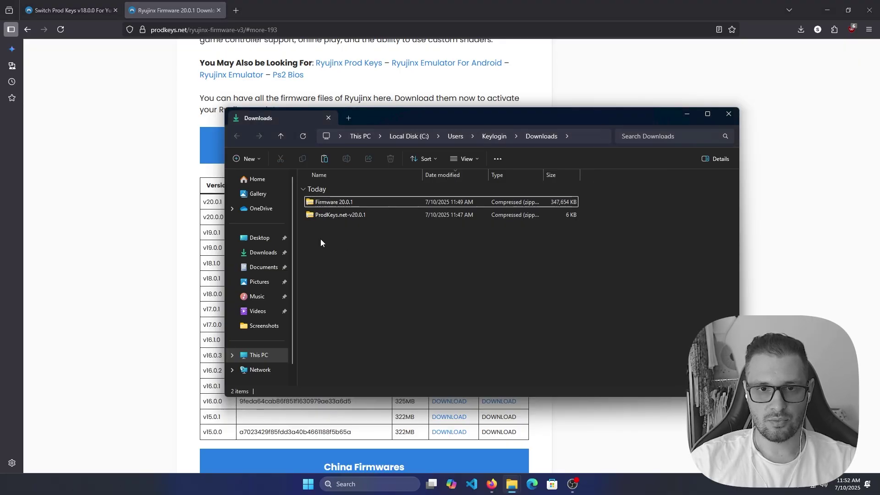
double_click(320, 216)
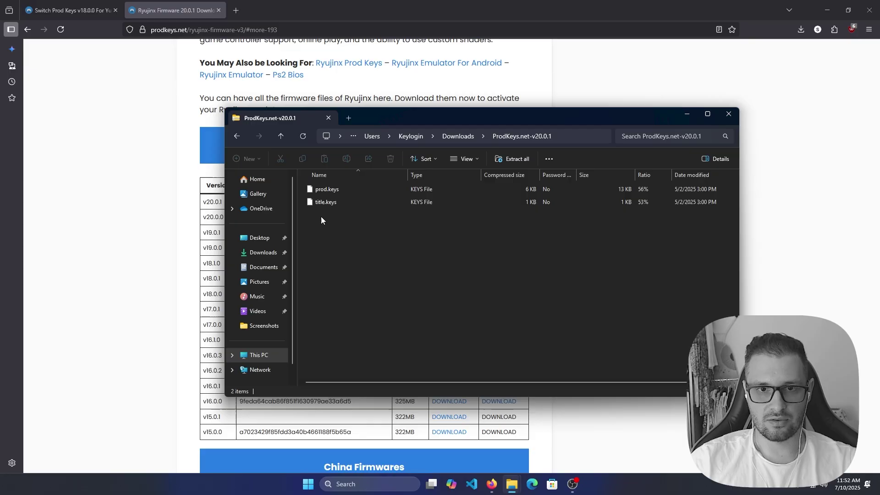
left_click(237, 136)
Extract the Firmware 20.0.1 archive directly into the Downloads folder with WinRAR
left_click(321, 202)
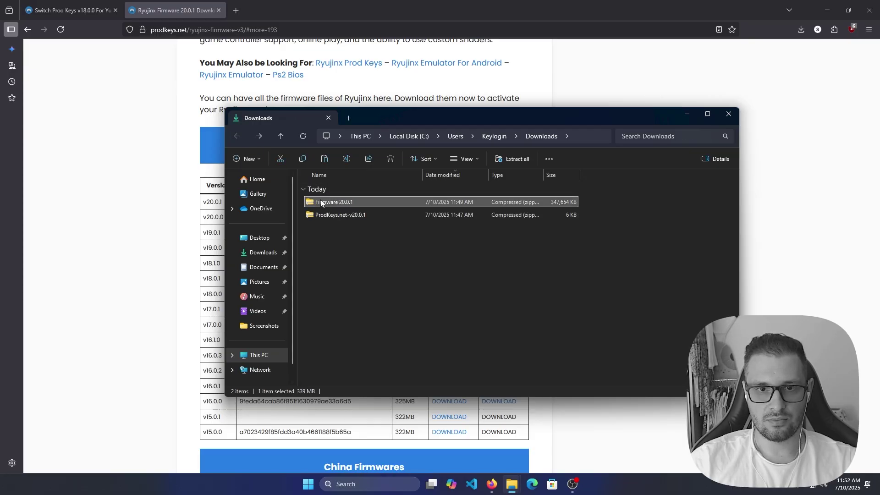
right_click(322, 203)
mouse_move(358, 388)
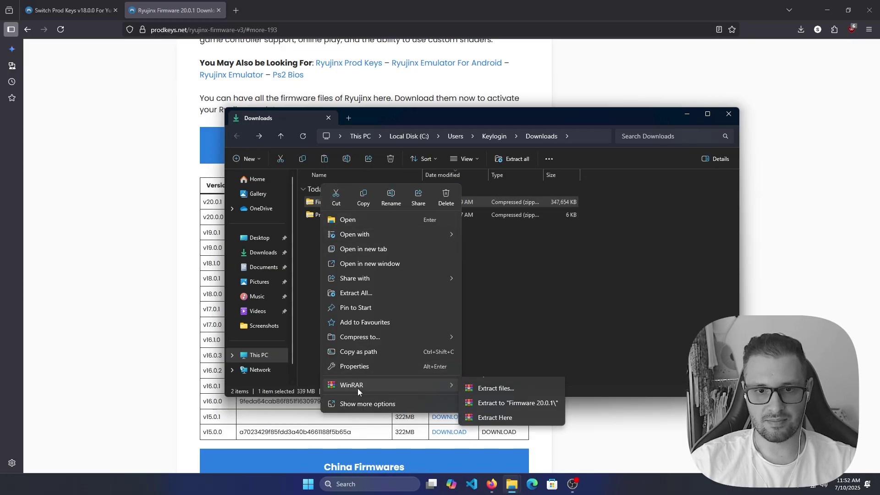
left_click(505, 418)
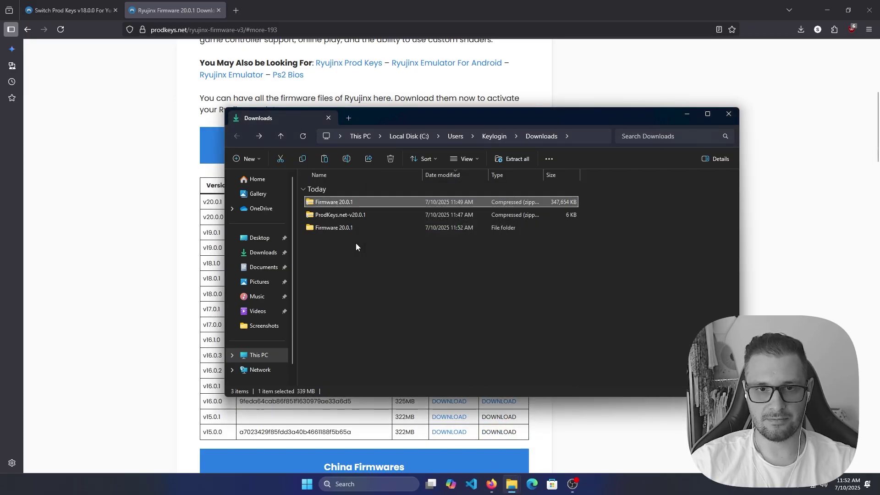
Extract the ProdKeys.net-v20.0.1 archive with WinRAR into its own folder of the same name
left_click(341, 215)
right_click(342, 216)
mouse_move(417, 384)
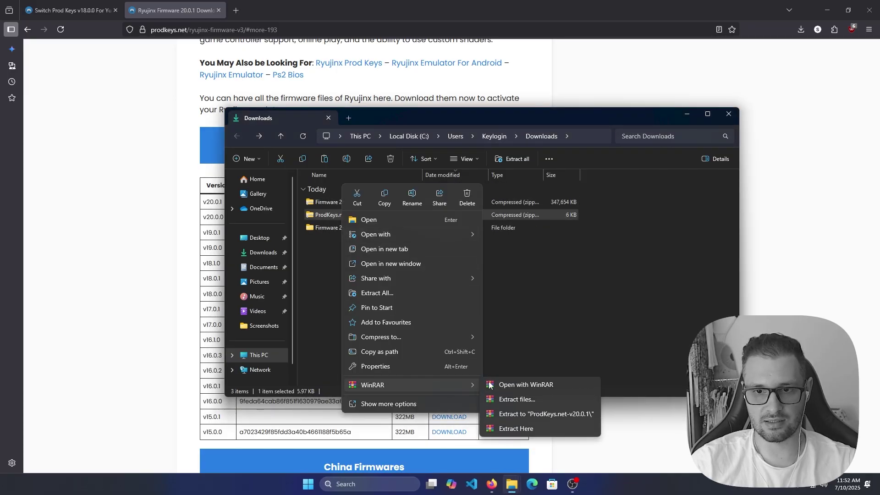
left_click(504, 414)
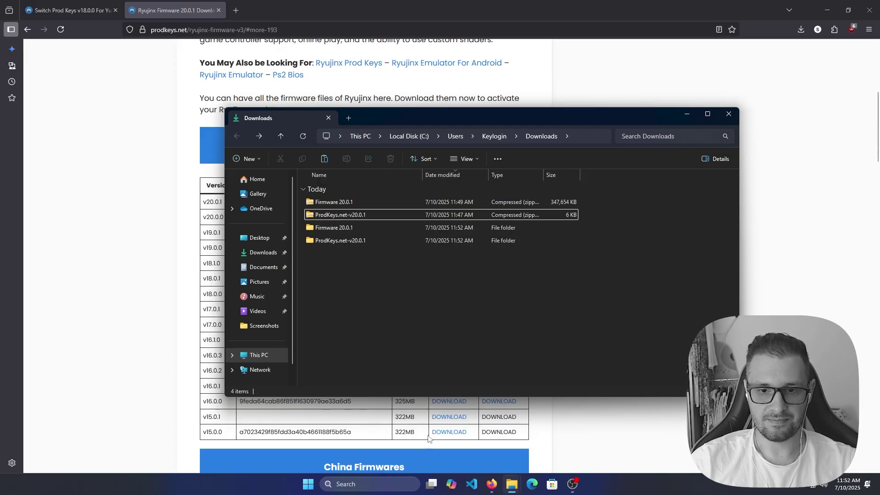
Switch to the Ryujinx folder on drive D, launch the Ryujinx application and dismiss its missing-keys error
mouse_move(514, 484)
left_click(452, 433)
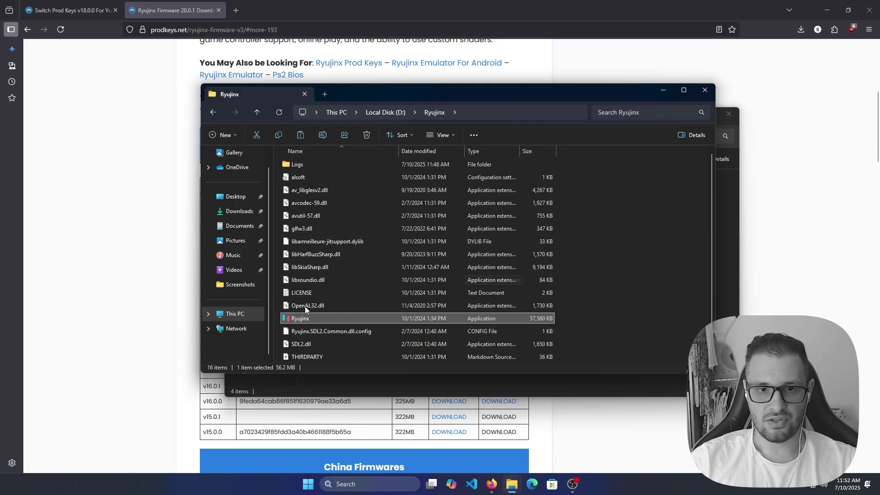
double_click(296, 320)
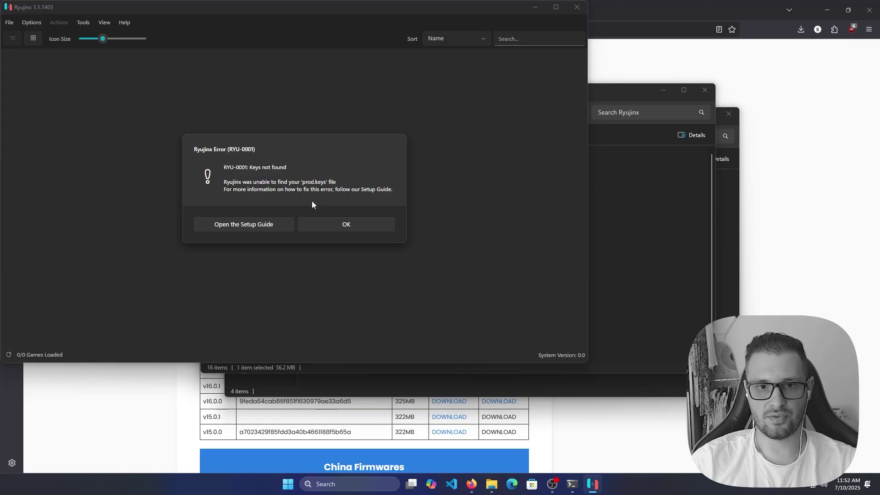
left_click(338, 226)
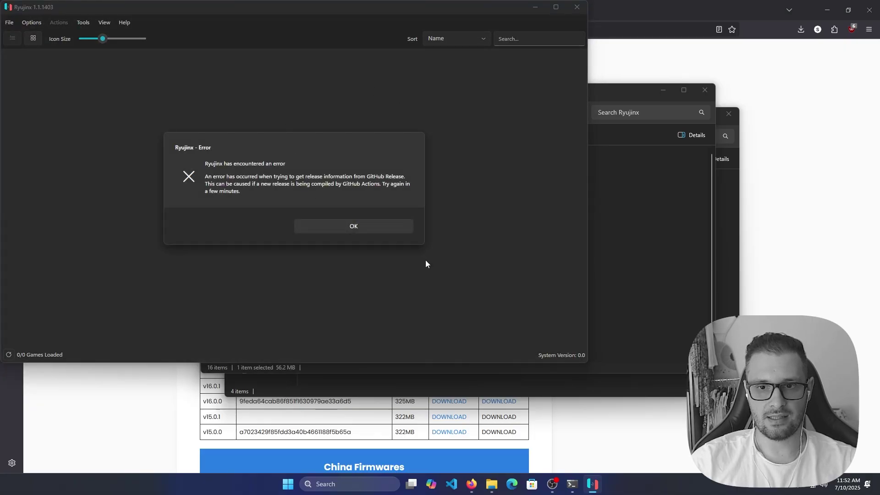
Dismiss the error, close Ryujinx and open the user's profile folder under C:\Users
key("Return")
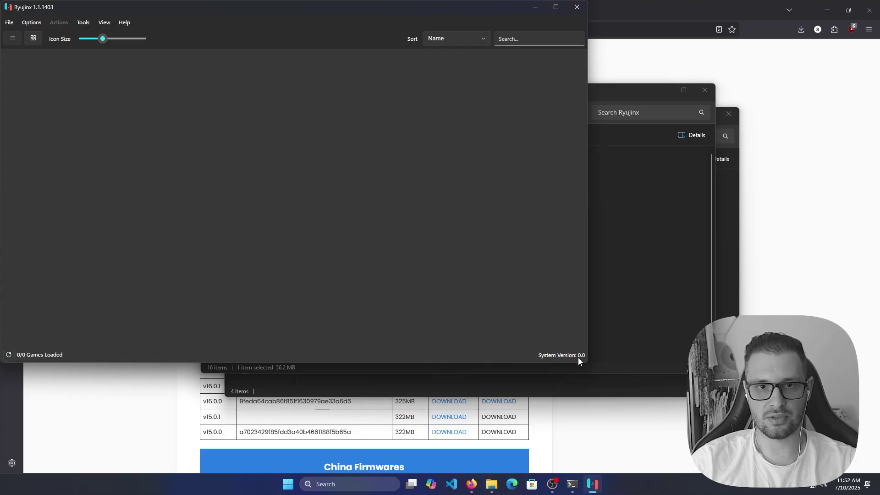
left_click(576, 7)
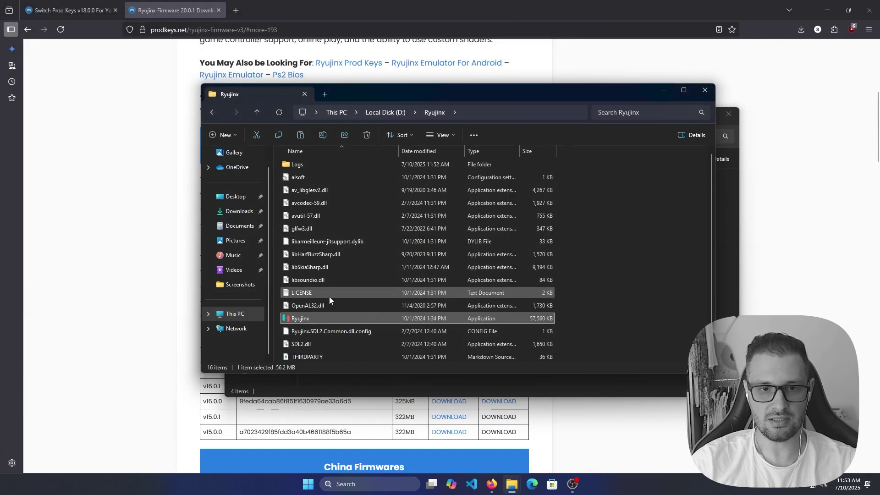
left_click(246, 315)
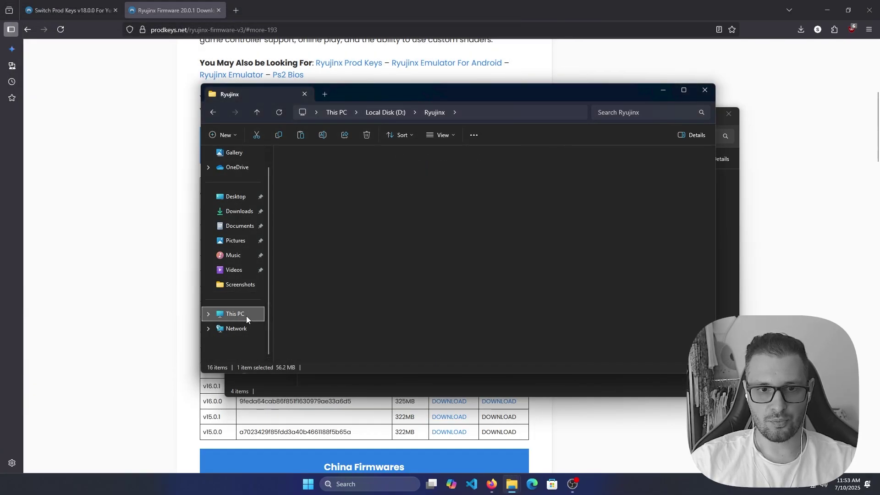
double_click(315, 173)
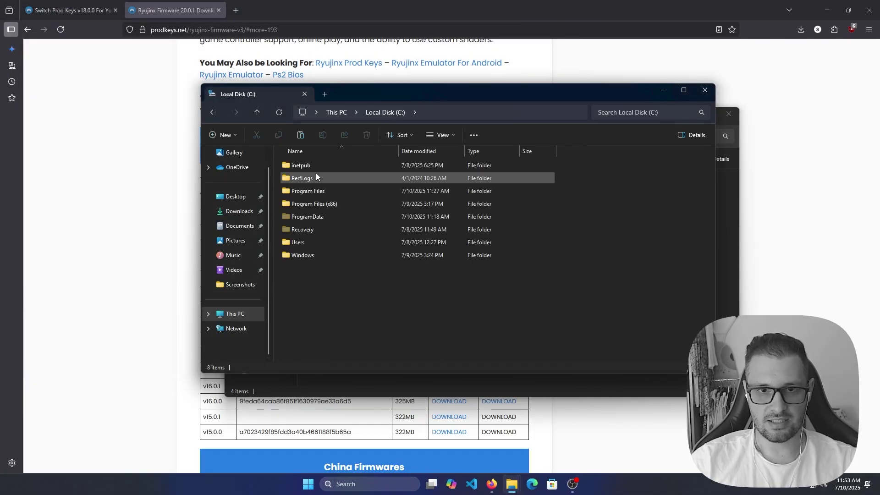
double_click(304, 243)
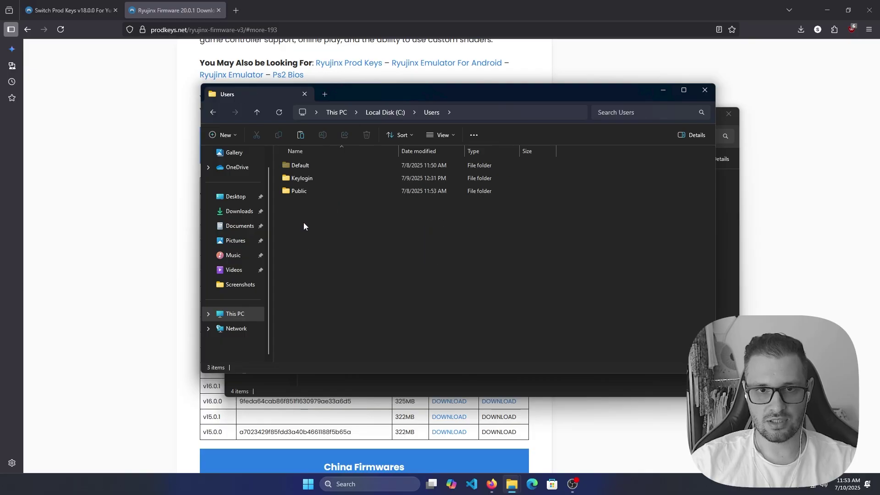
double_click(303, 179)
From the user's profile folder, open the system folder inside AppData\Roaming\Ryujinx
scroll(319, 279, "up", 2)
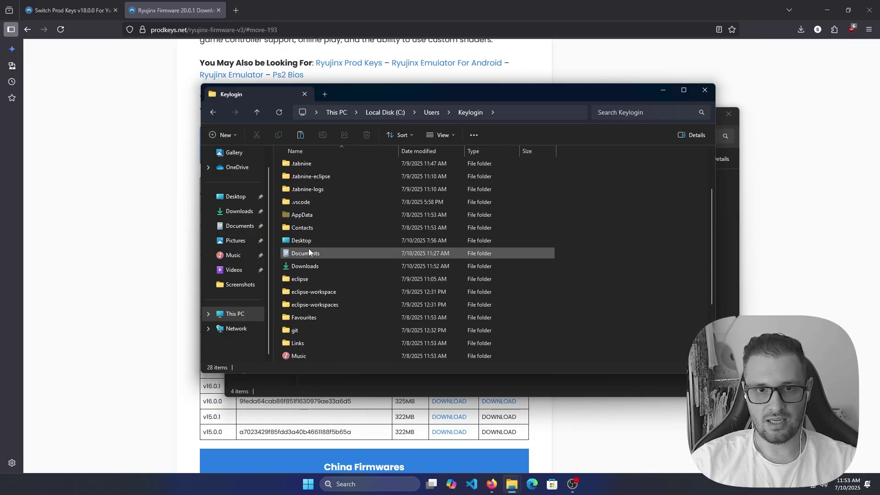
double_click(299, 216)
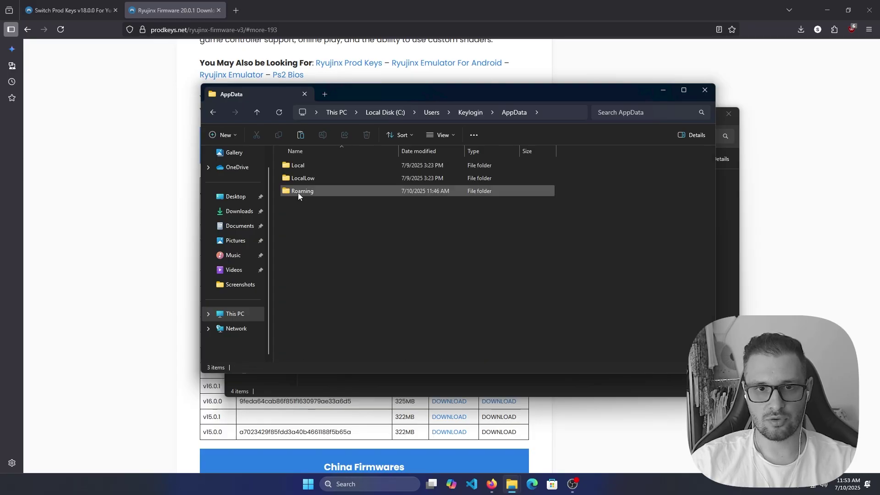
double_click(298, 192)
scroll(298, 229, "down", 1)
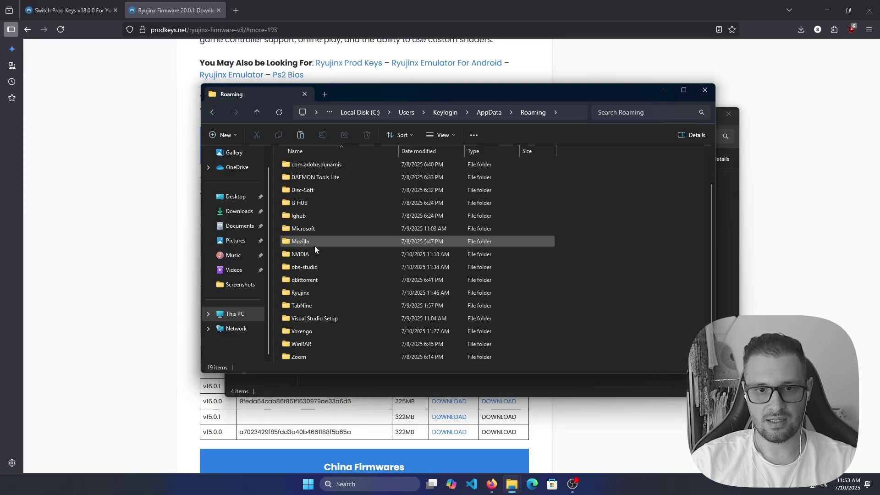
double_click(308, 293)
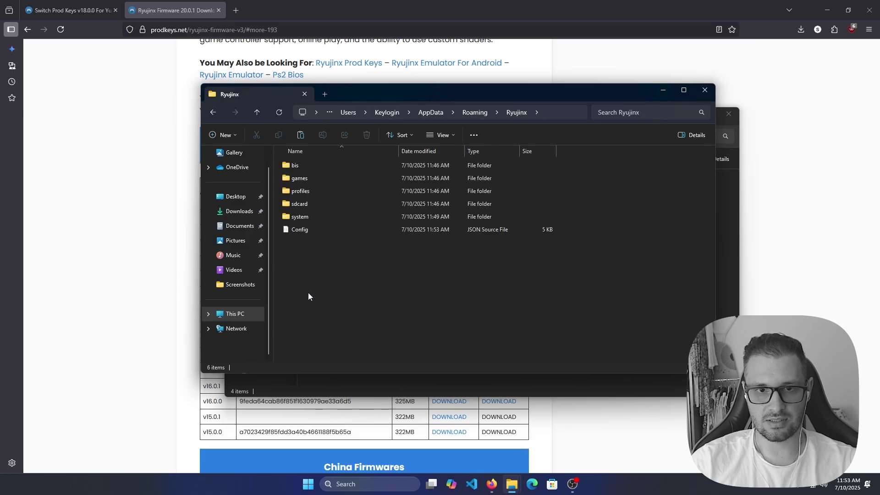
left_click(304, 218)
double_click(315, 219)
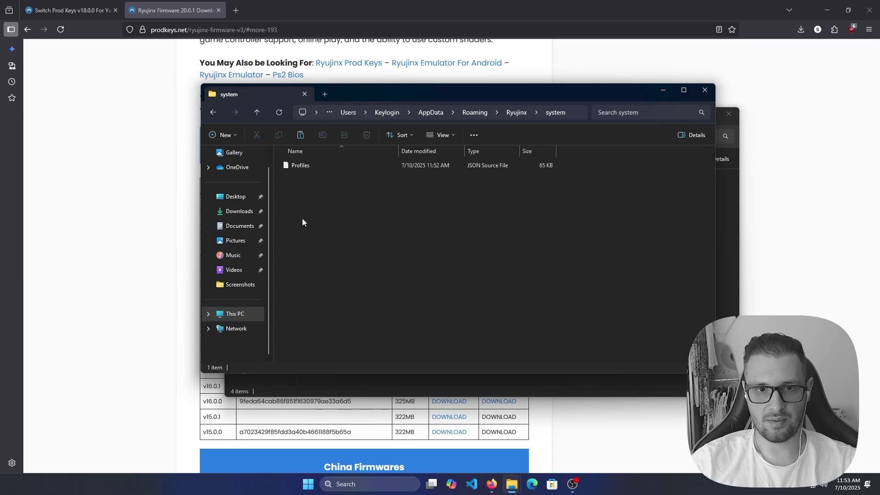
Copy title.keys and prod.keys from the extracted ProdKeys.net-v20.0.1 folder in Downloads
left_click(376, 387)
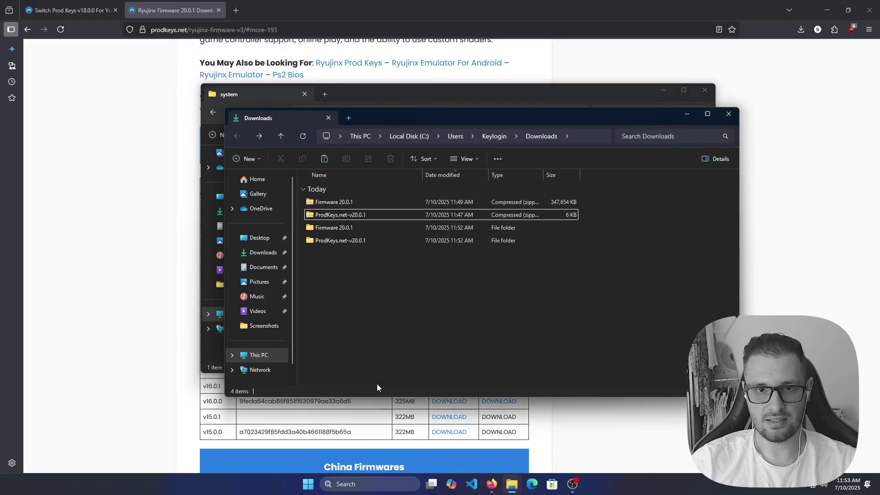
left_click(309, 232)
left_click(327, 242)
double_click(328, 242)
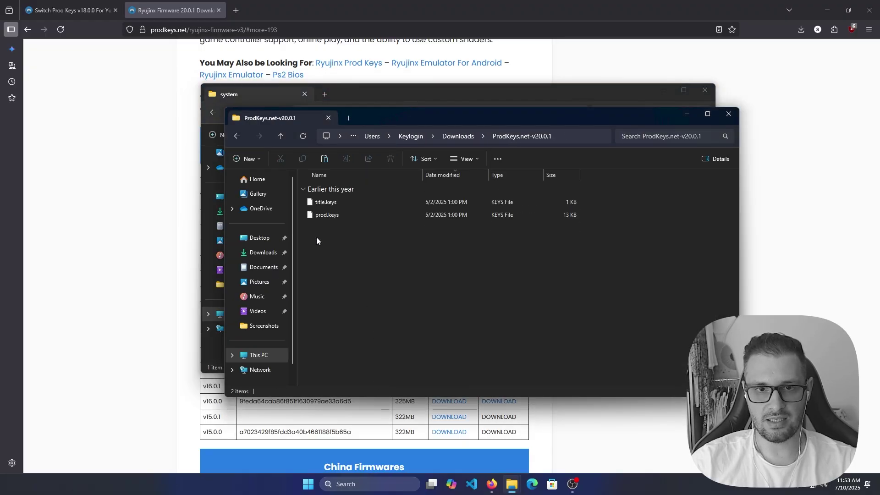
left_click_drag(316, 237, 331, 204)
right_click(332, 203)
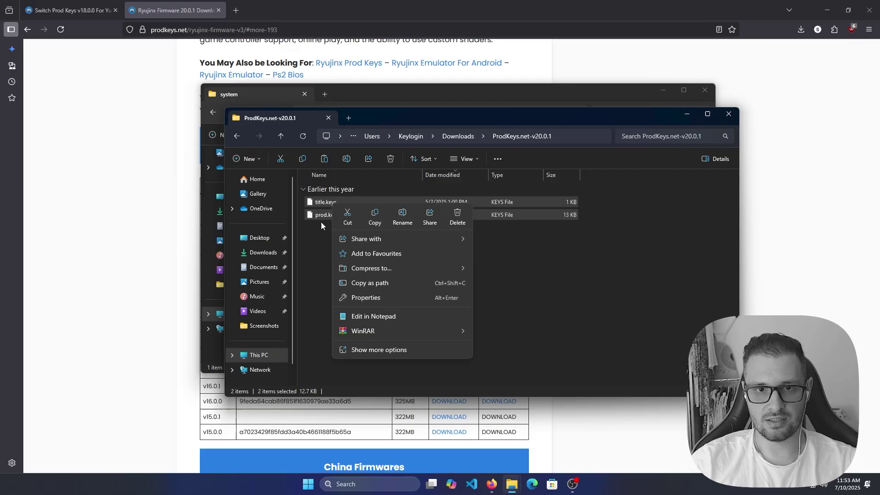
left_click(374, 216)
Paste the two copied key files into Ryujinx's system folder and go back to its parent folder
left_click_drag(459, 118, 559, 264)
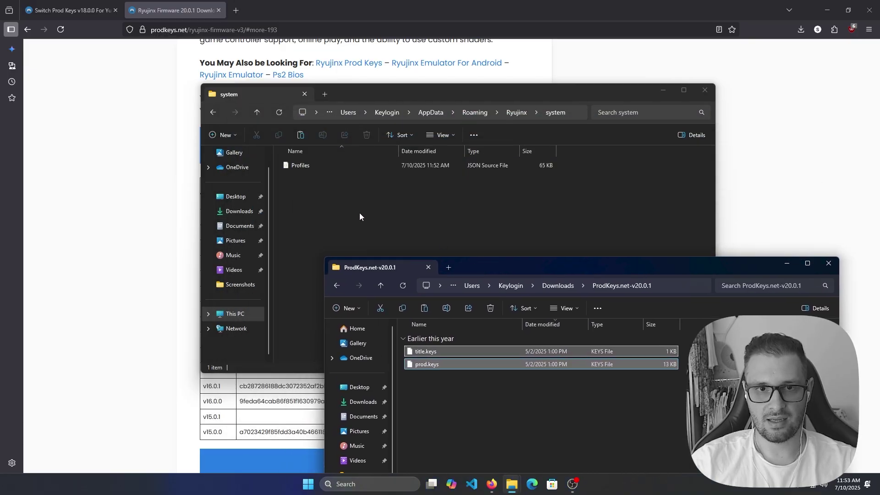
left_click(339, 206)
right_click(332, 200)
left_click(344, 212)
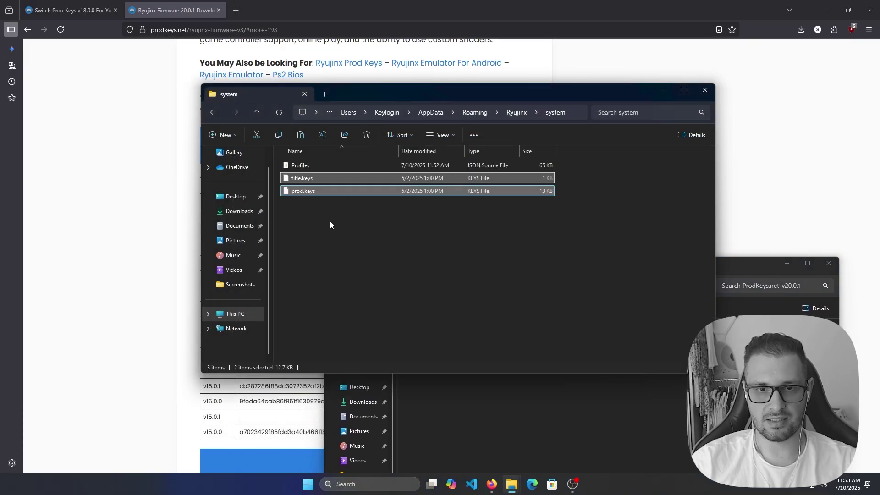
left_click(329, 221)
left_click(214, 113)
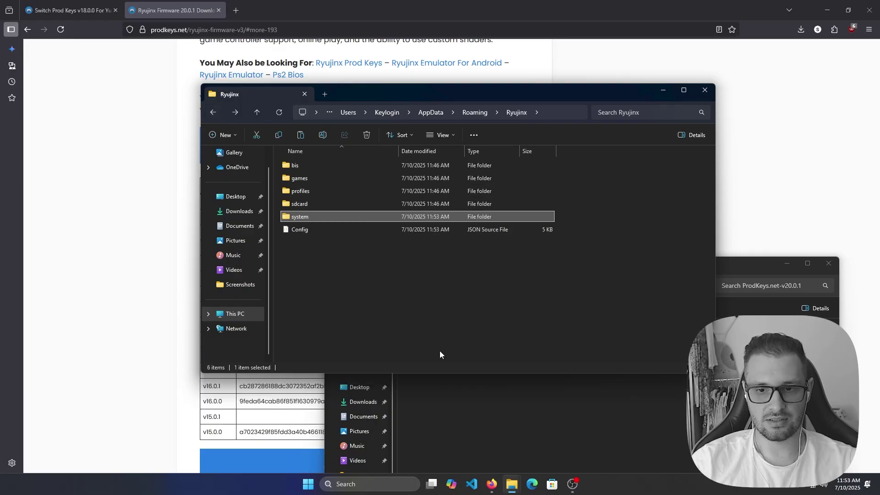
Launch the Ryujinx application from the Ryujinx folder on drive D and dismiss its release-information error
left_click(510, 487)
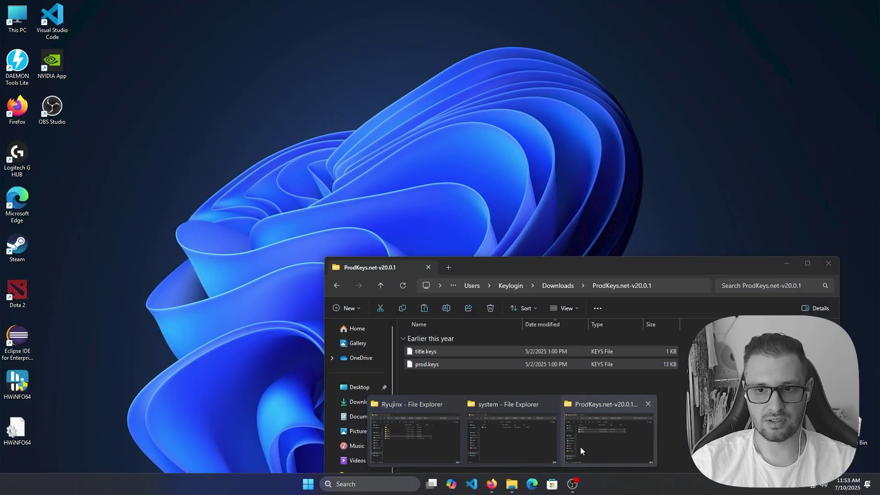
left_click(581, 445)
left_click_drag(474, 246, 413, 131)
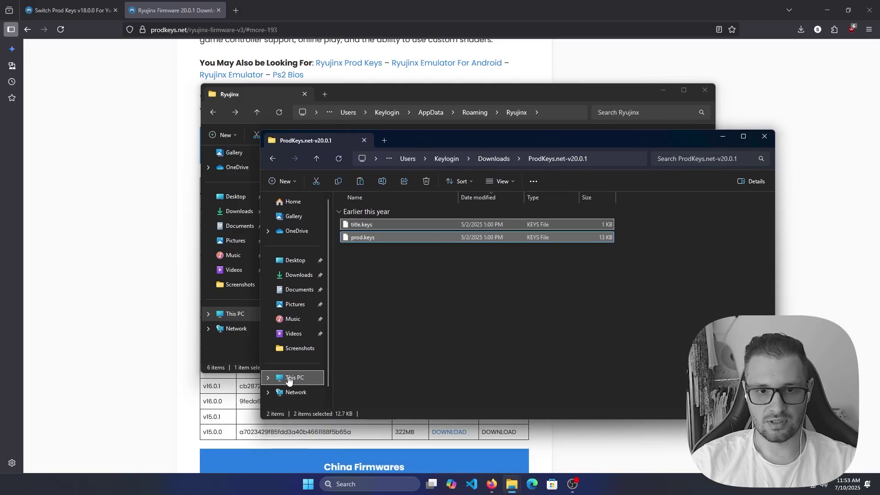
left_click(294, 378)
left_click(527, 228)
double_click(527, 228)
scroll(436, 330, "down", 3)
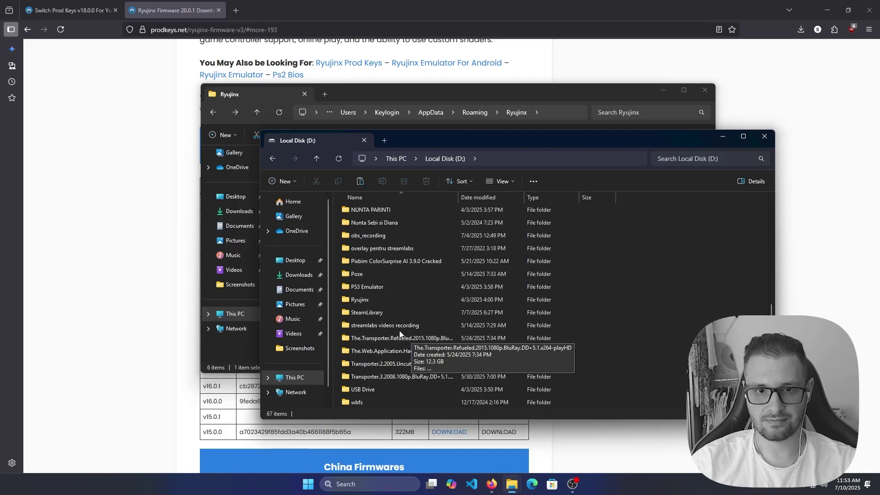
double_click(363, 300)
double_click(366, 366)
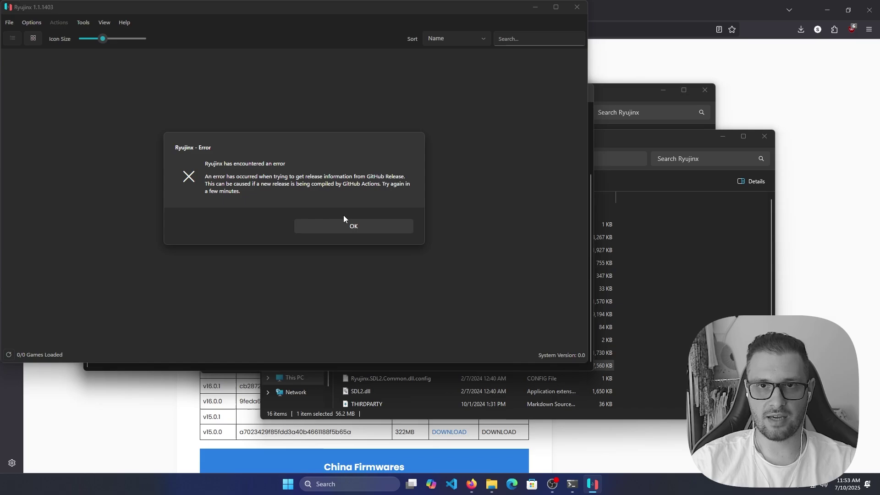
left_click(362, 225)
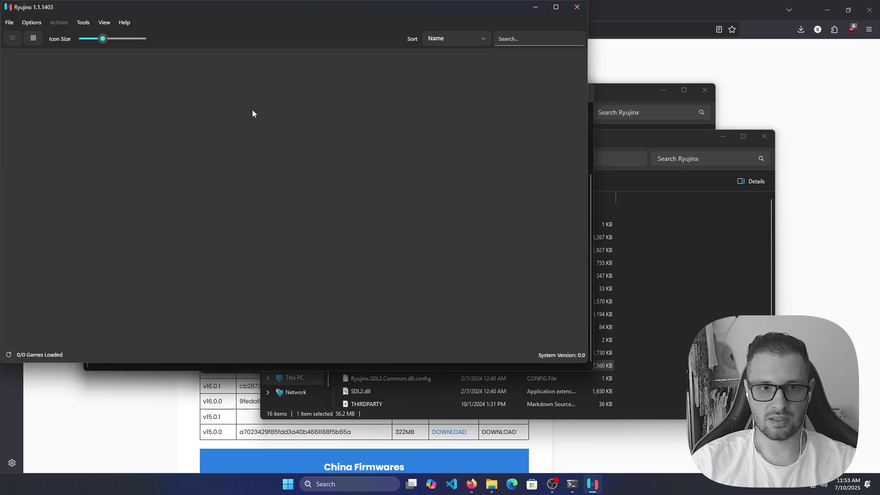
Install the firmware in Ryujinx from the zipped Firmware 20.0.1 file in Downloads, using the XCI or ZIP option
left_click_drag(199, 12, 298, 59)
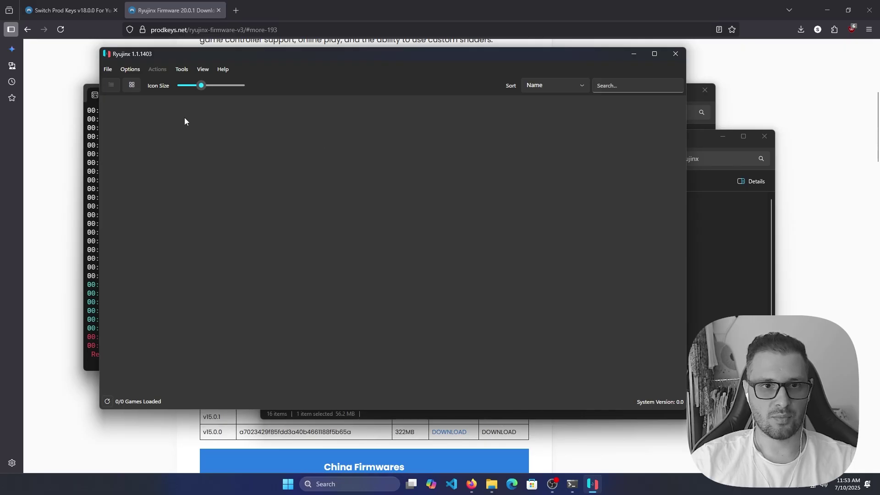
left_click(108, 69)
mouse_move(130, 70)
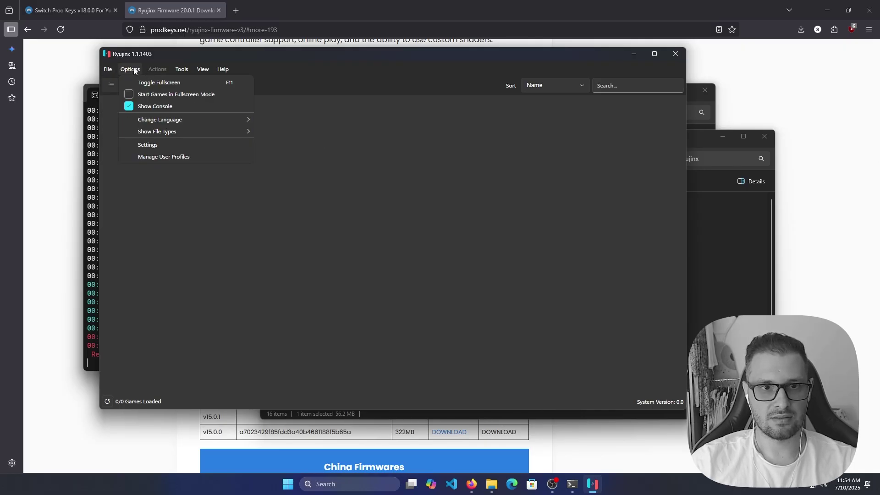
mouse_move(181, 69)
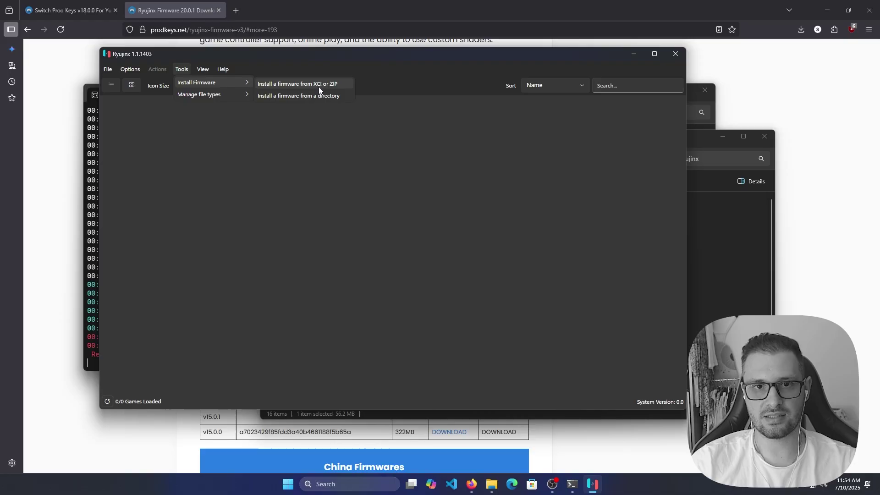
left_click(330, 85)
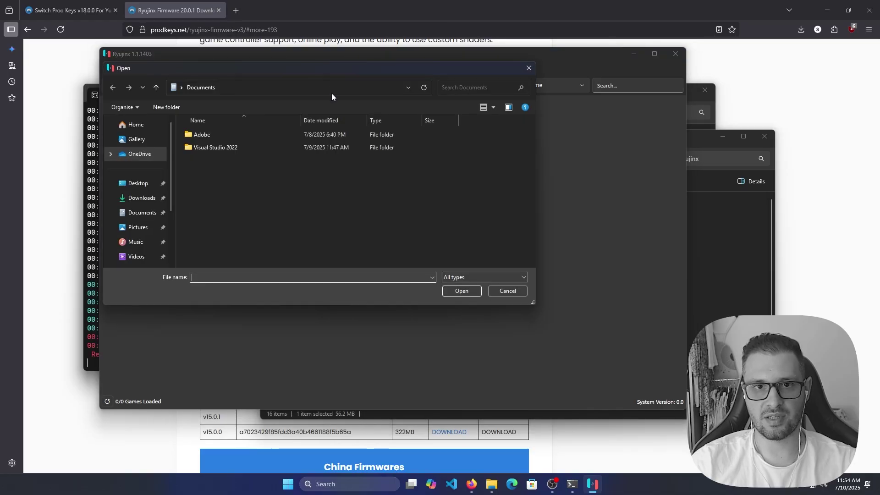
left_click(137, 198)
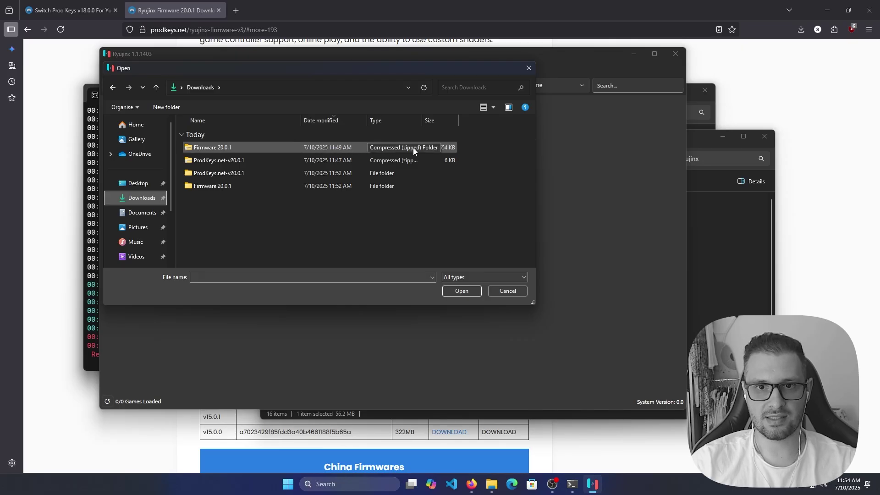
left_click(227, 149)
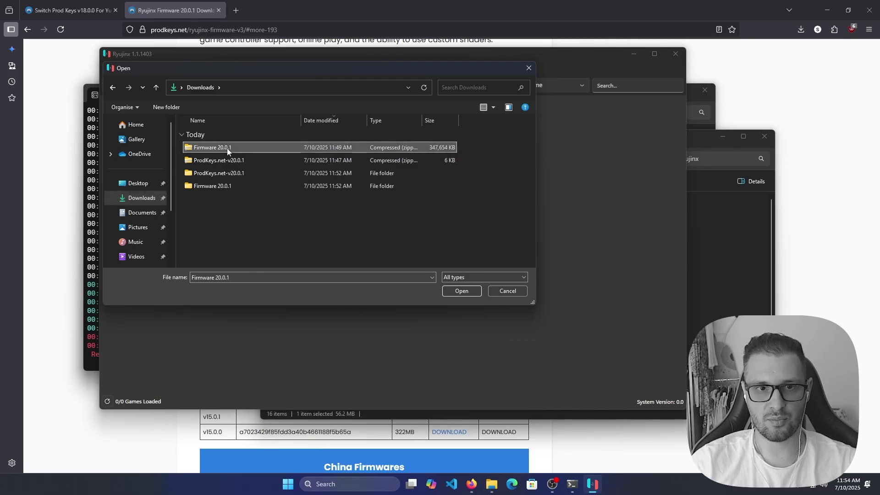
left_click(462, 292)
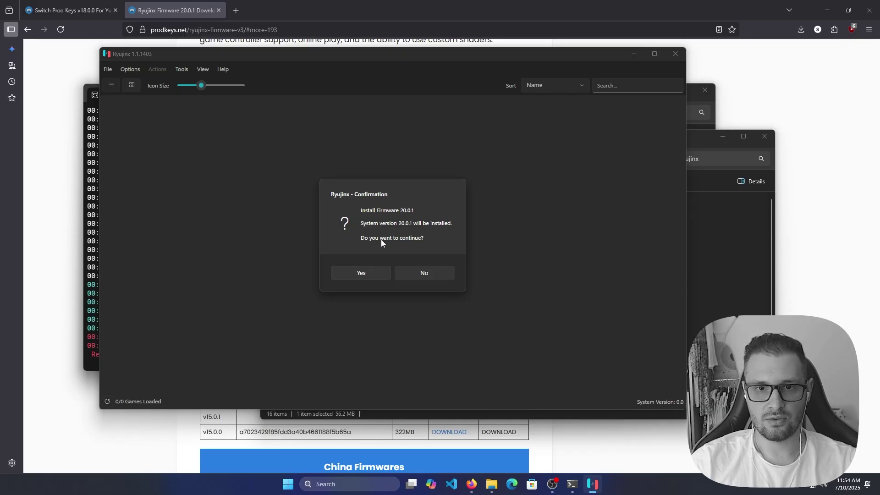
left_click(371, 273)
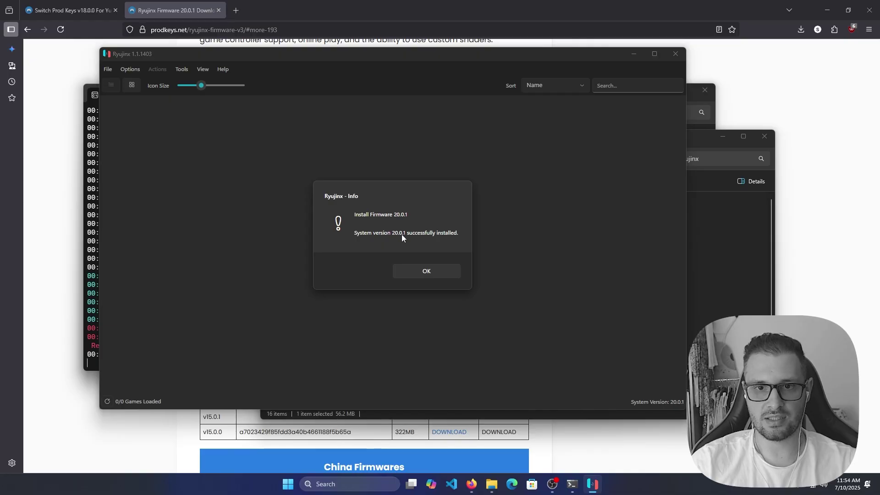
left_click(436, 271)
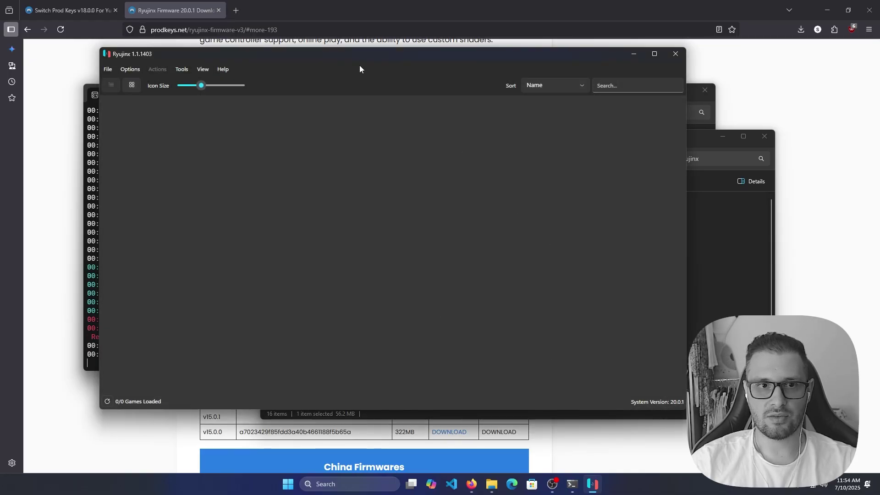
left_click_drag(283, 59, 201, 32)
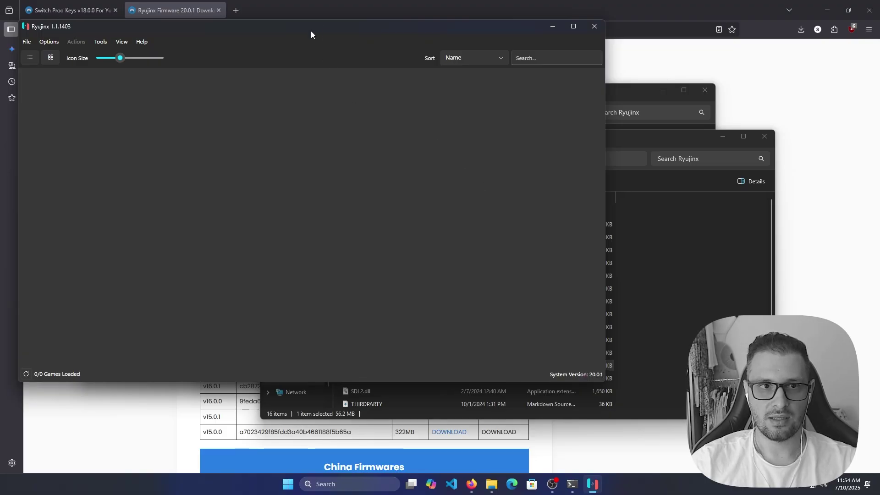
left_click_drag(311, 31, 428, 65)
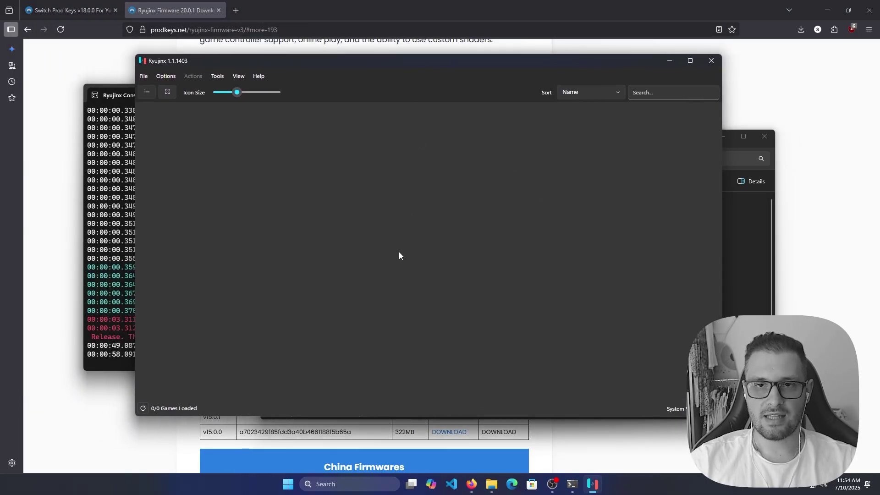